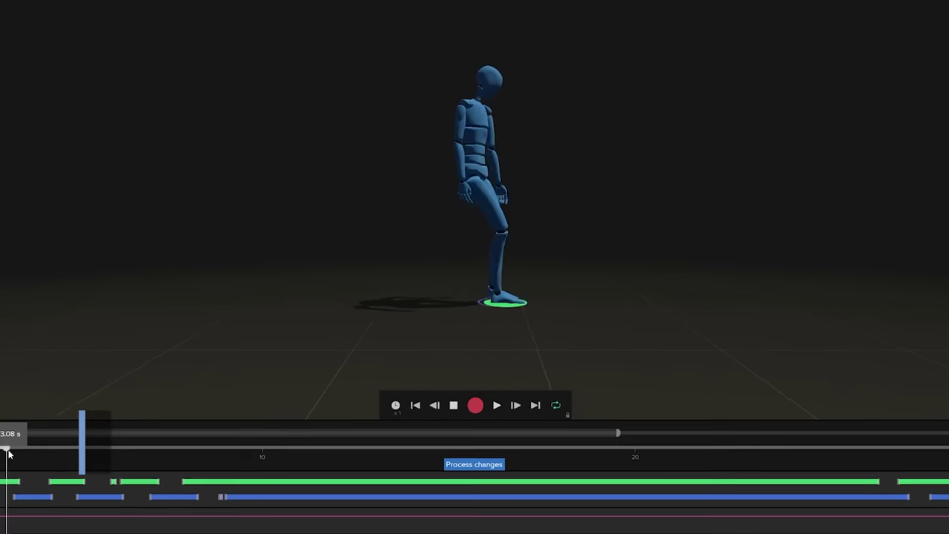
# Step: Scrub the Rokoko Studio mocap take forward to a later moment
pyautogui.moveTo(9, 453); pyautogui.dragTo(126, 475)
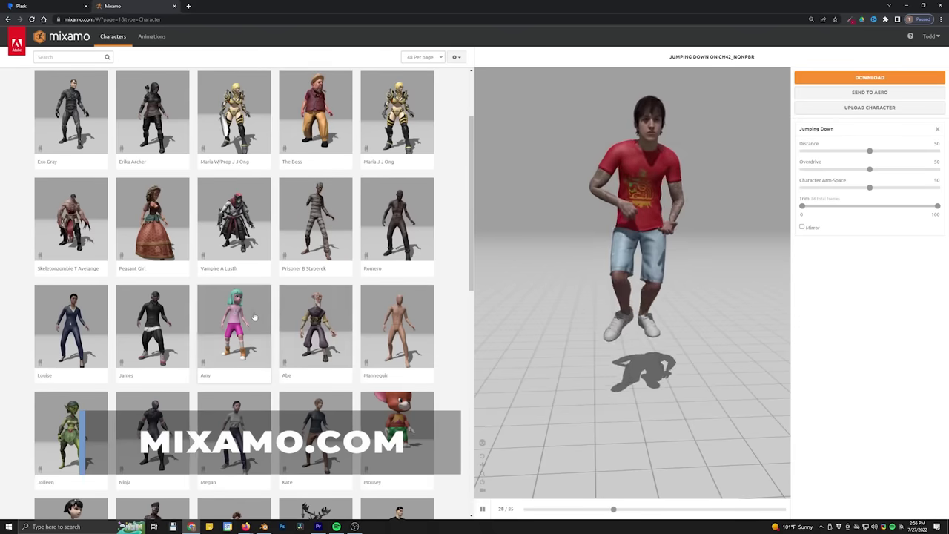
# Step: Preview the animation on Mannequin, then on the Passive Marker Man character
pyautogui.scroll(-3, 282, 316)
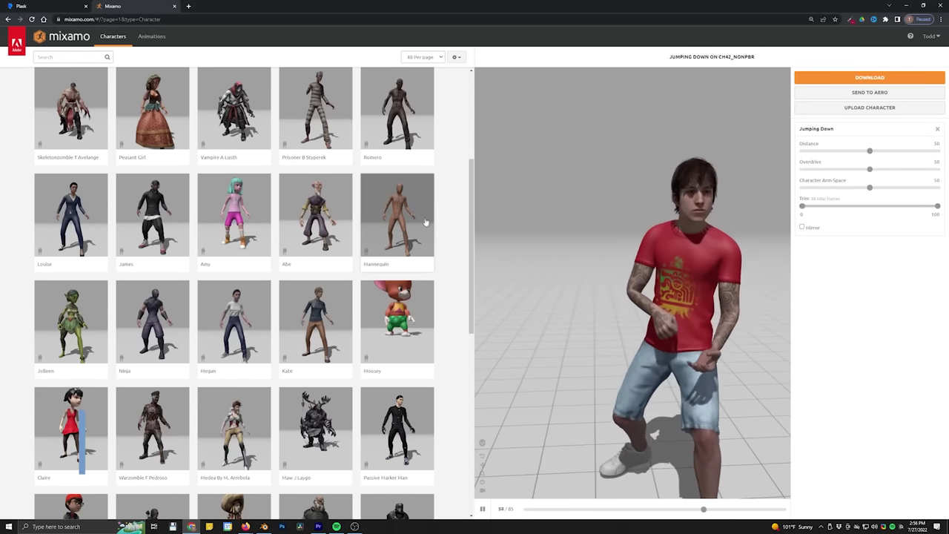
pyautogui.click(423, 221)
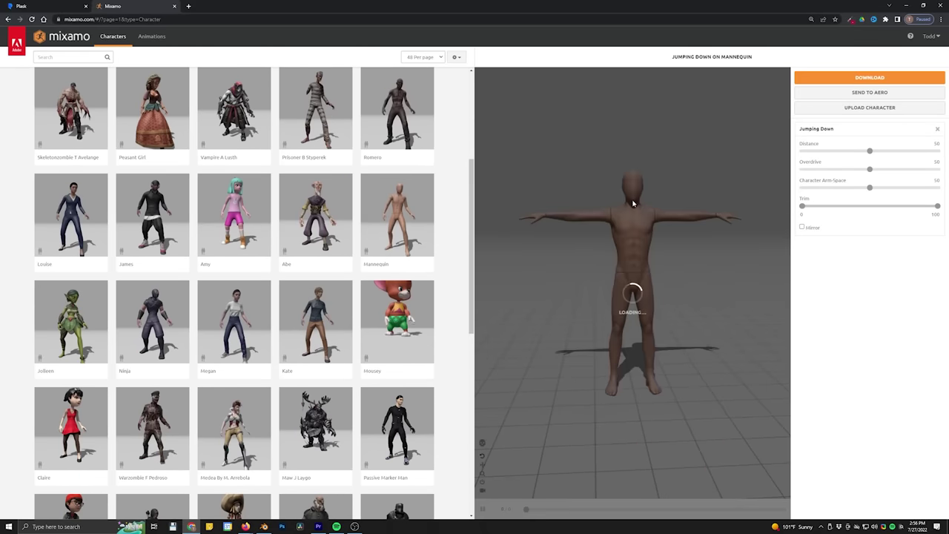
pyautogui.scroll(-2, 405, 314)
pyautogui.click(404, 314)
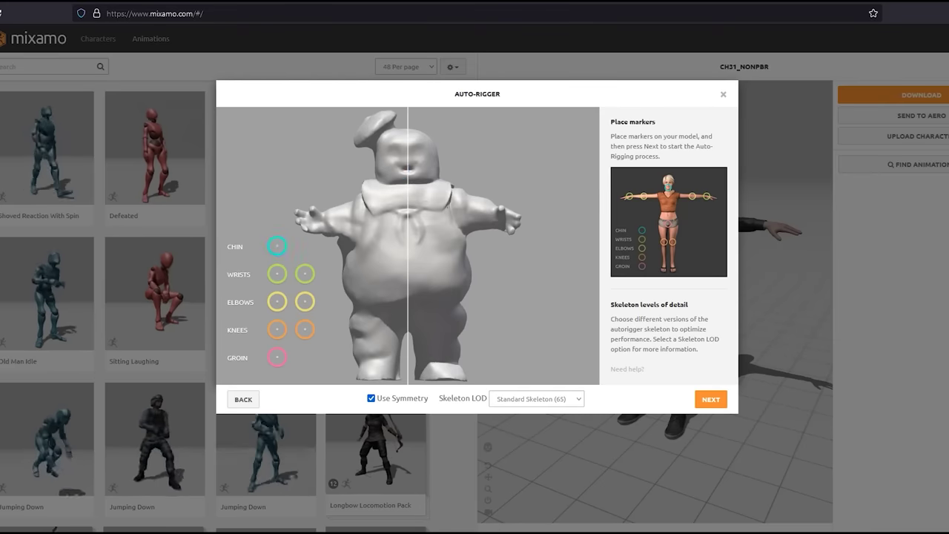
# Step: Place the chin, wrist, elbow, knee and groin markers, then start auto-rigging
pyautogui.moveTo(276, 246); pyautogui.dragTo(407, 174)
pyautogui.moveTo(304, 273); pyautogui.dragTo(491, 219)
pyautogui.moveTo(304, 300)
pyautogui.mouseDown()
pyautogui.moveTo(442, 216)
pyautogui.moveTo(474, 216)
pyautogui.mouseUp()
pyautogui.moveTo(304, 328); pyautogui.dragTo(443, 338)
pyautogui.moveTo(276, 357); pyautogui.dragTo(407, 349)
pyautogui.click(710, 399)
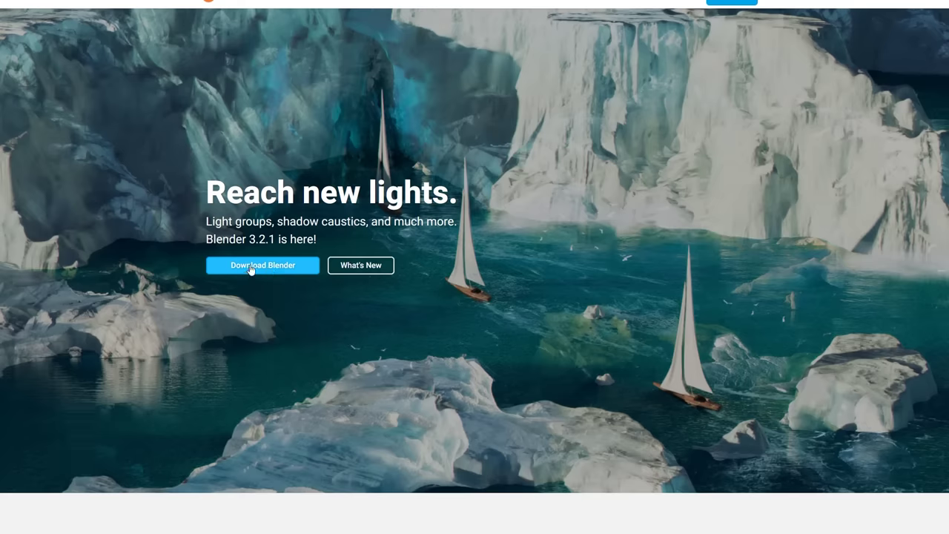
pyautogui.middleClick(177, 304)
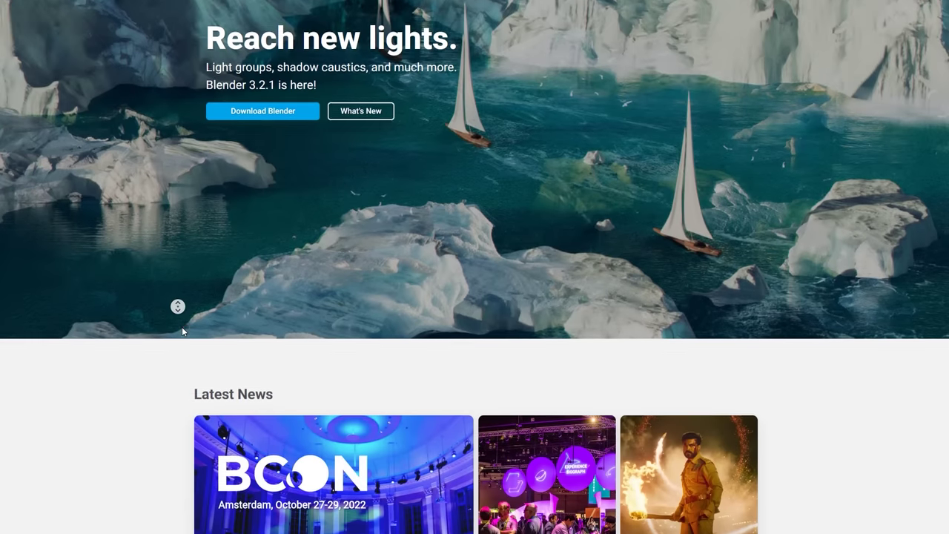
pyautogui.scroll(3, 183, 267)
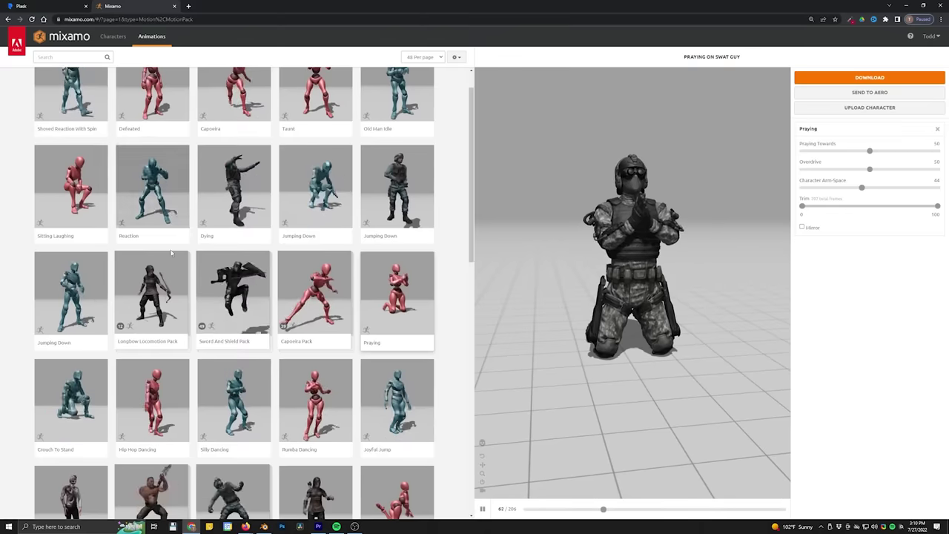
# Step: Play the Capoeira tile's preview on the SWAT Guy in Mixamo's Animations grid
pyautogui.scroll(1, 269, 119)
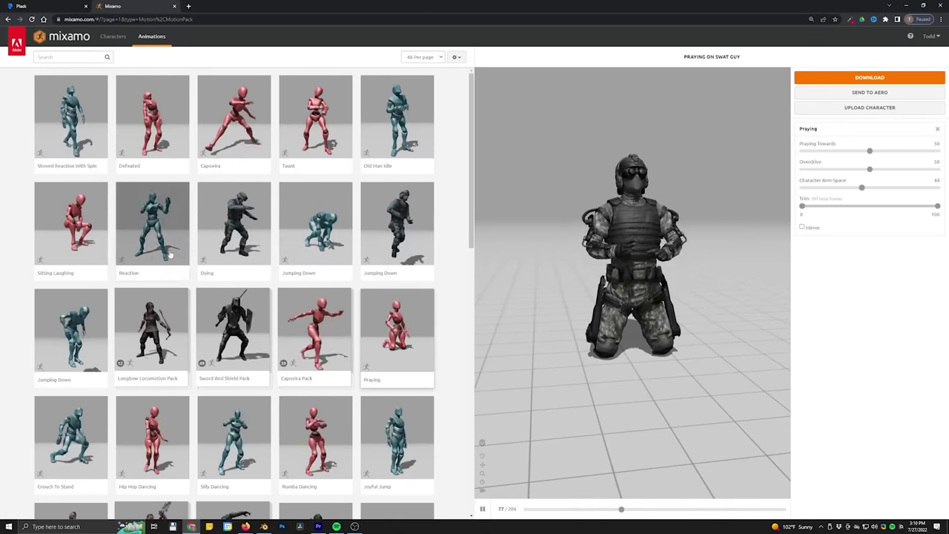
pyautogui.click(266, 119)
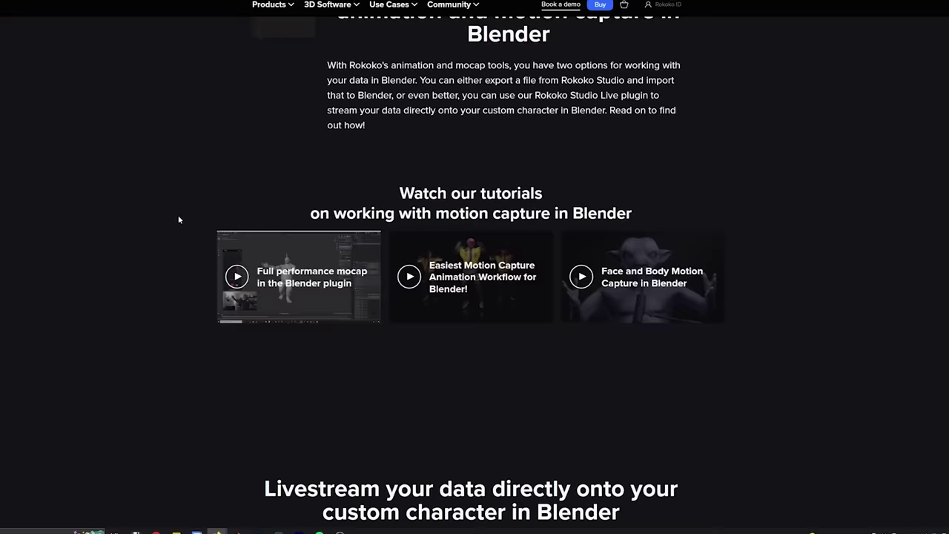
# Step: Follow the Download plugin link for Rokoko's Blender plugin
pyautogui.scroll(4, 178, 214)
pyautogui.scroll(-3, 245, 200)
pyautogui.scroll(3, 127, 142)
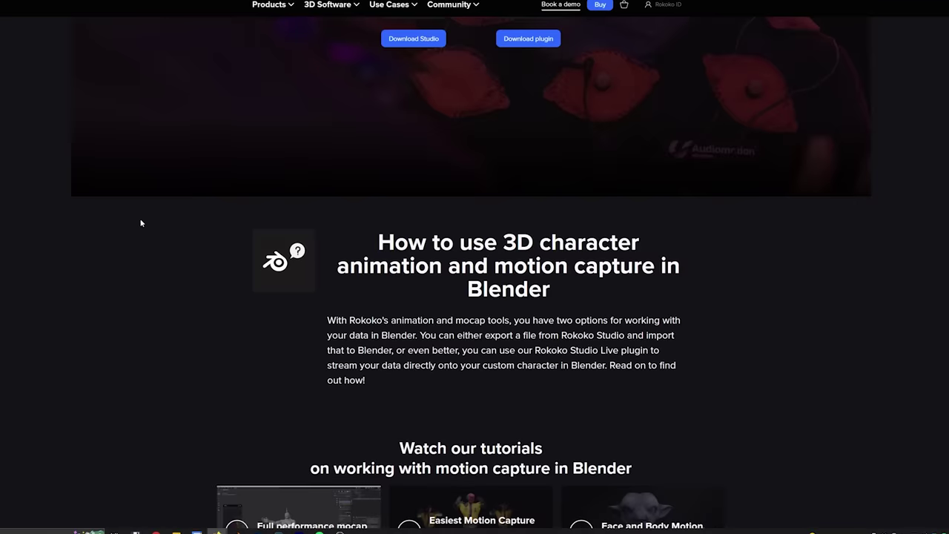
pyautogui.scroll(3, 176, 222)
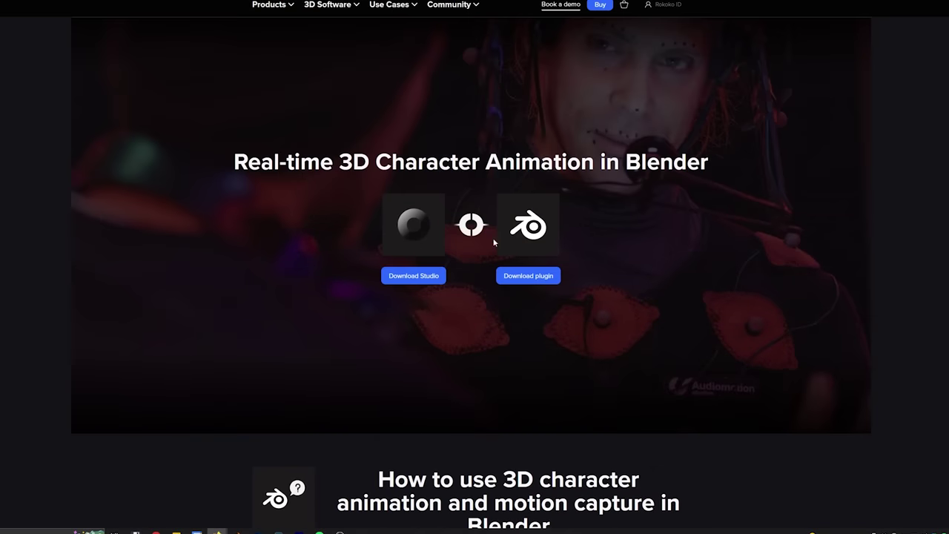
pyautogui.click(500, 286)
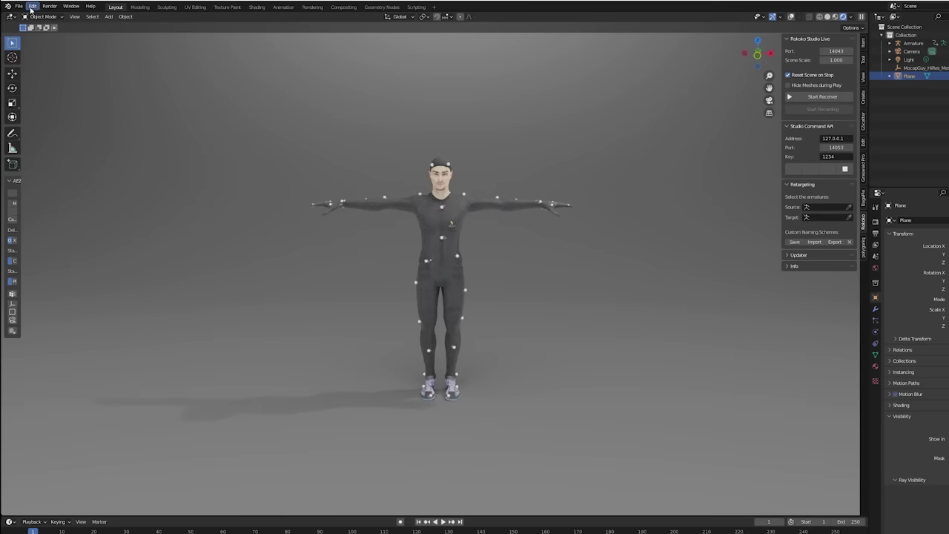
pyautogui.click(32, 7)
pyautogui.click(49, 124)
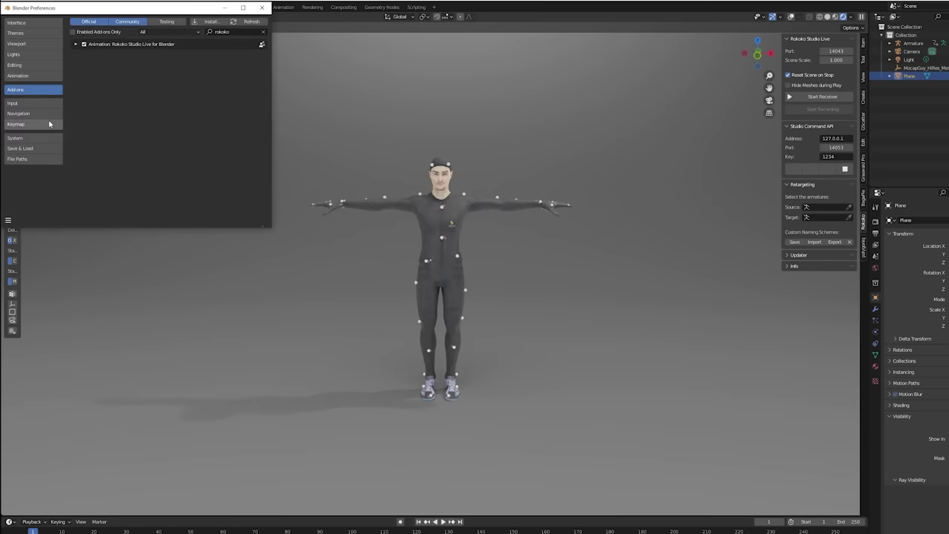
pyautogui.moveTo(128, 9); pyautogui.dragTo(491, 81)
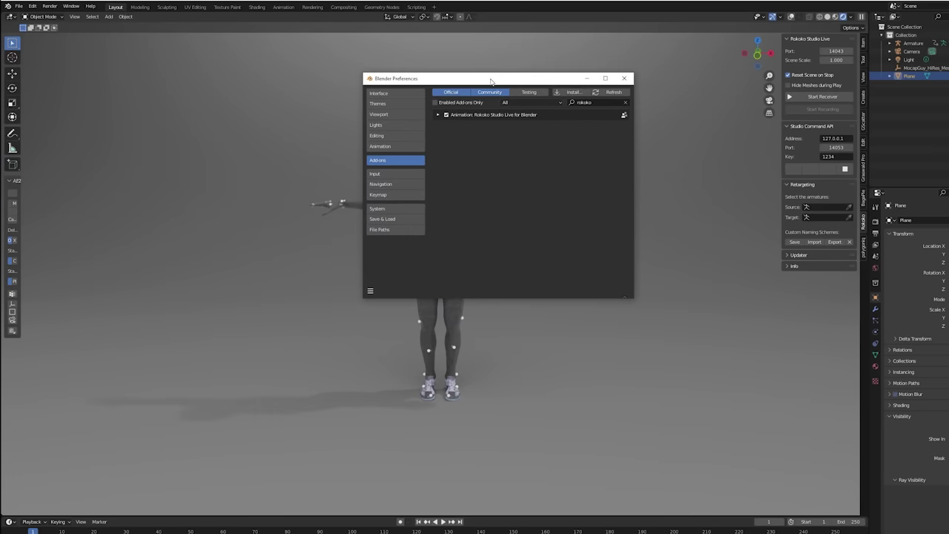
pyautogui.click(568, 93)
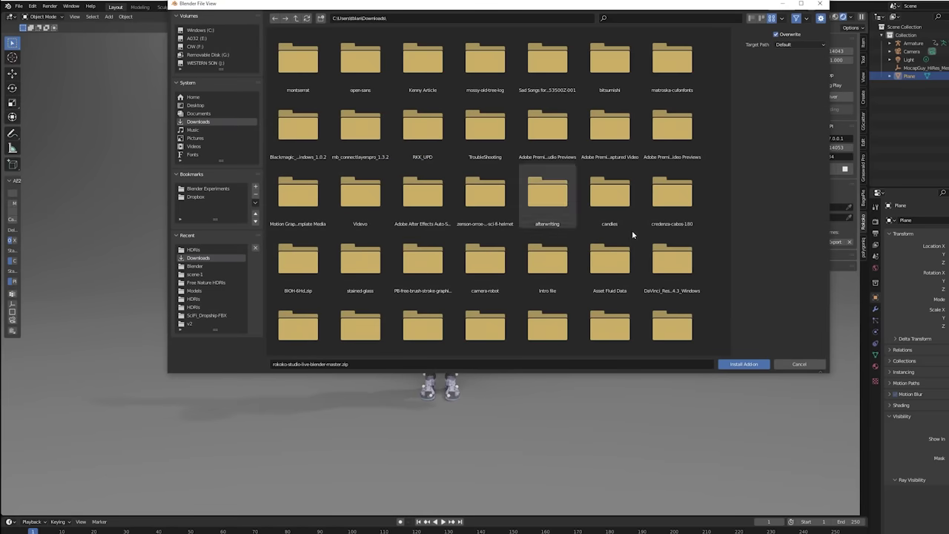
pyautogui.click(810, 364)
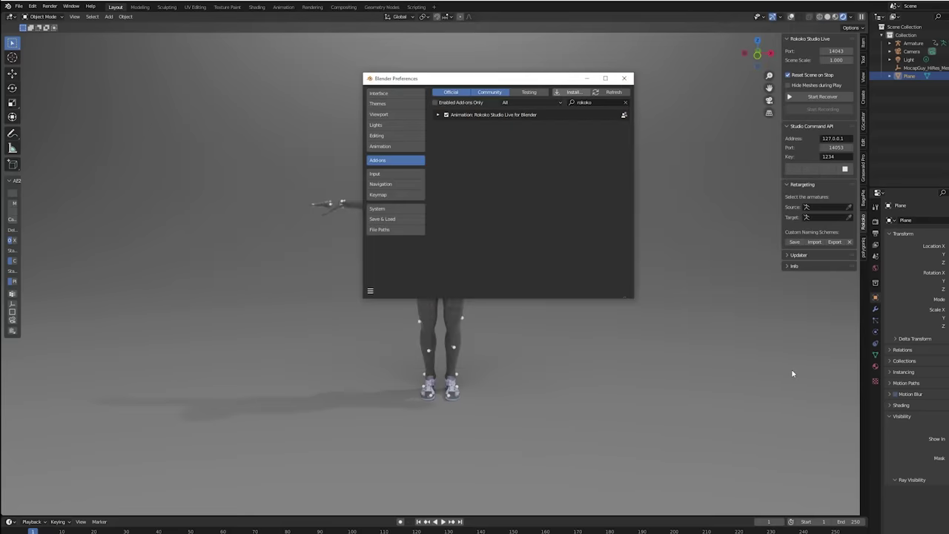
pyautogui.click(625, 79)
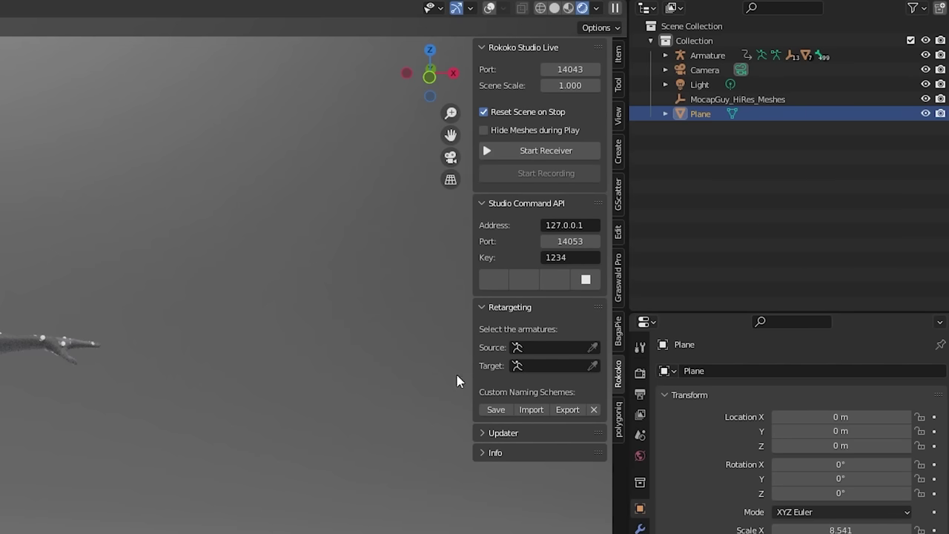
pyautogui.press('n')
pyautogui.press('n')
pyautogui.press('n')
pyautogui.press('n')
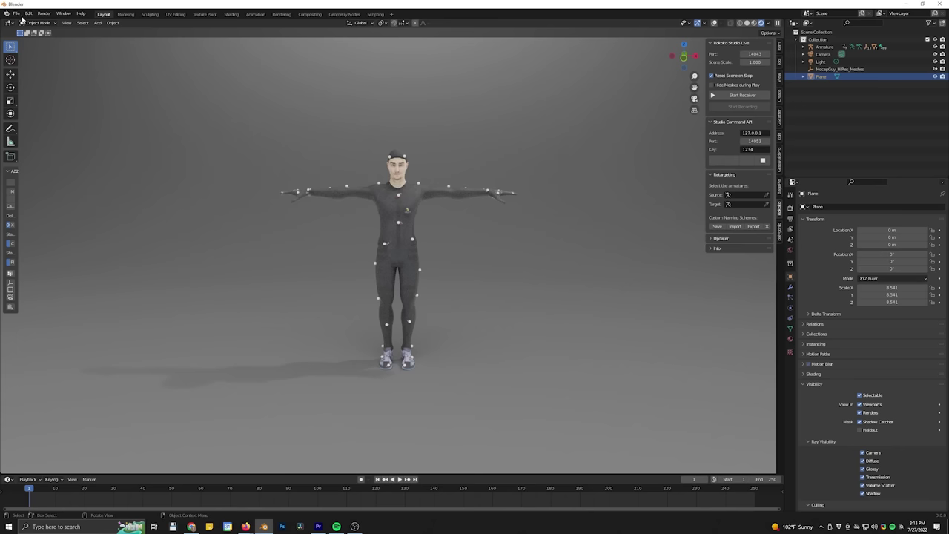
# Step: Start an FBX import of Capoeira.fbx and expand its Armature import options
pyautogui.click(14, 13)
pyautogui.moveTo(42, 115)
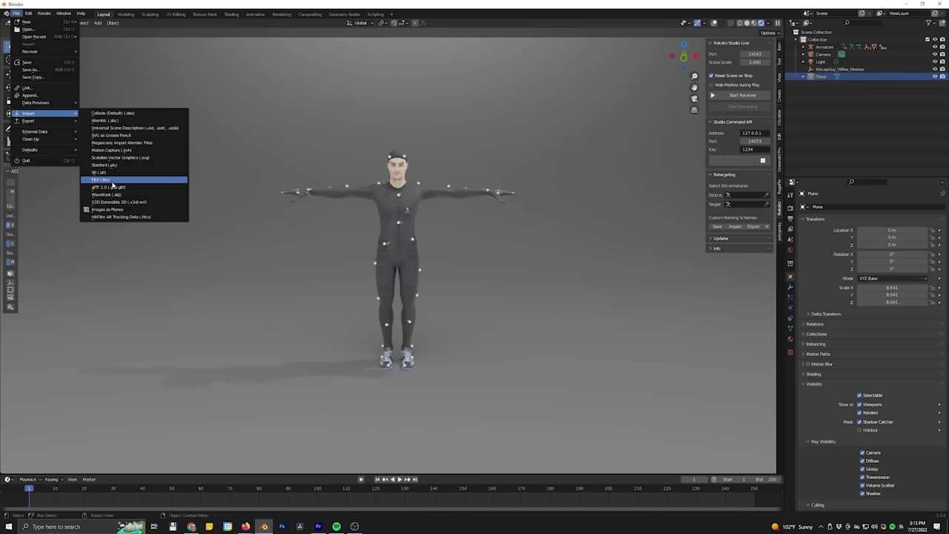
pyautogui.click(111, 180)
pyautogui.scroll(-5, 311, 312)
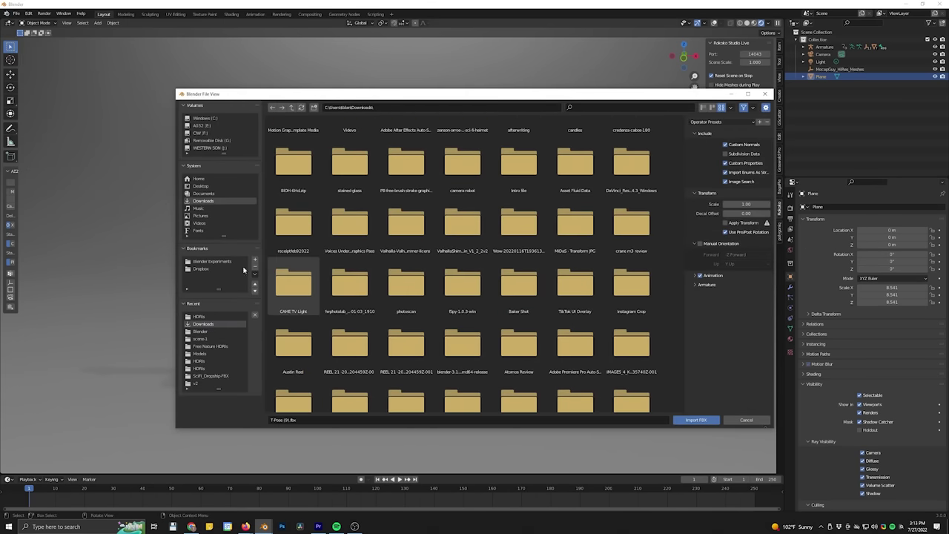
pyautogui.scroll(-15, 415, 310)
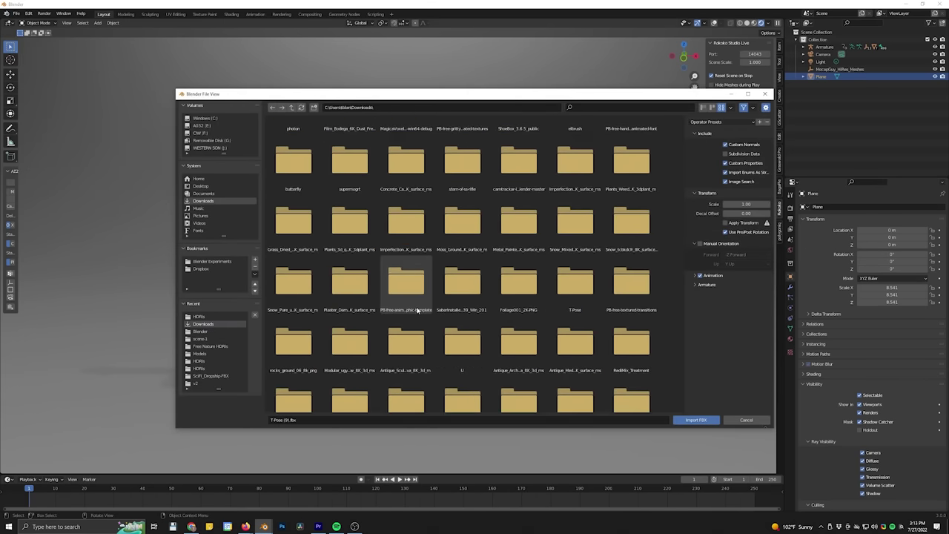
pyautogui.scroll(-2, 417, 312)
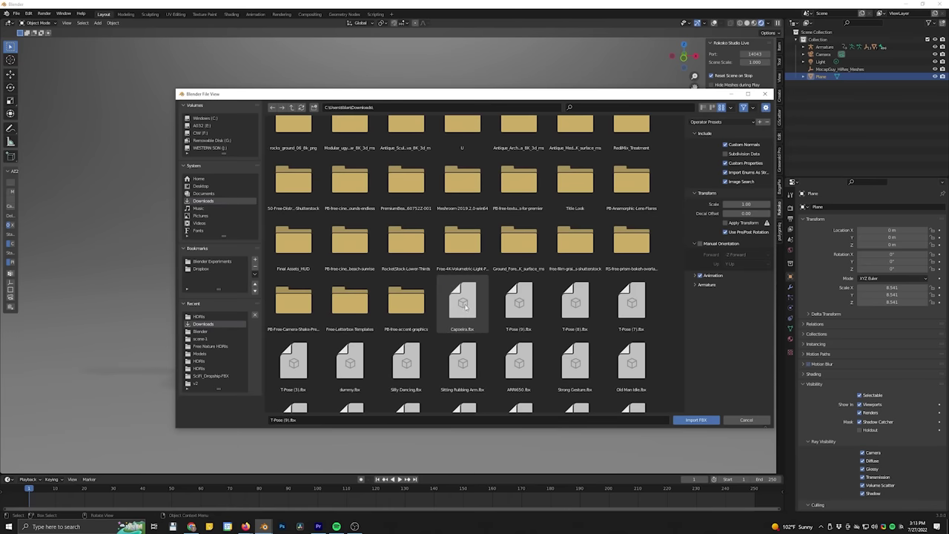
pyautogui.click(695, 285)
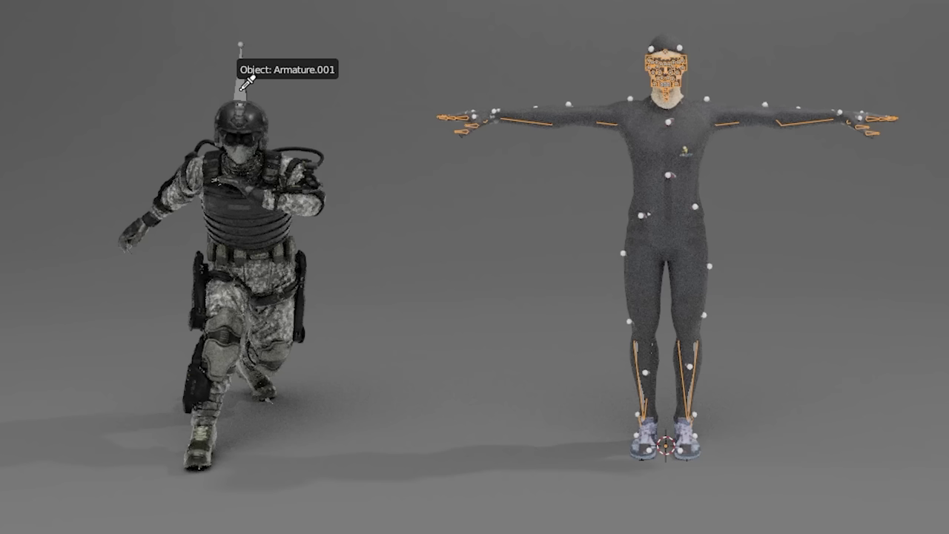
# Step: Set Armature.001 as source, the suit armature as target, build the bone list, widen the sidebar
pyautogui.click(242, 87)
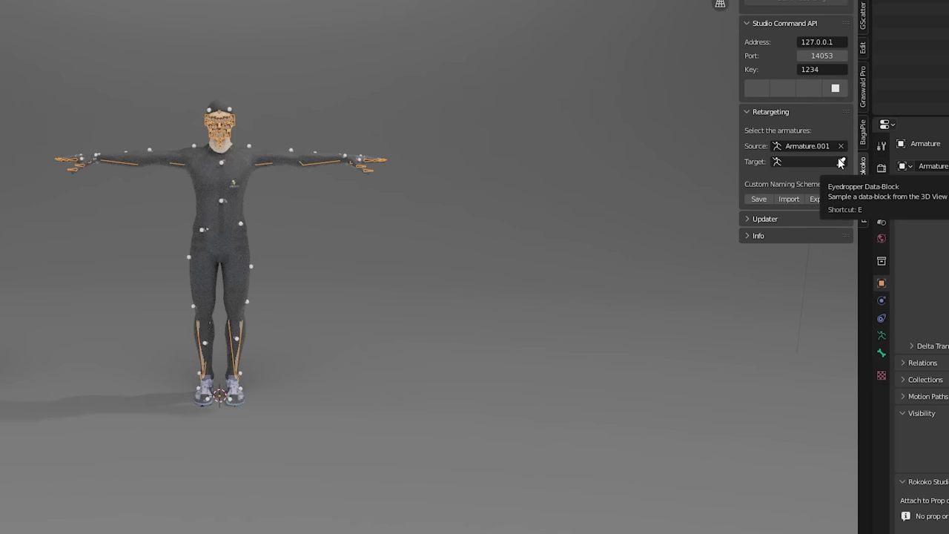
pyautogui.click(842, 153)
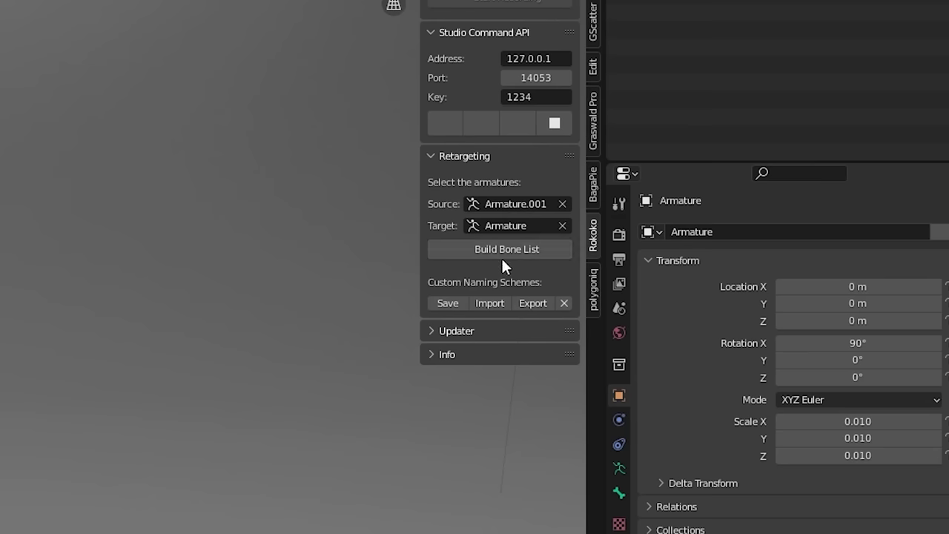
pyautogui.click(498, 249)
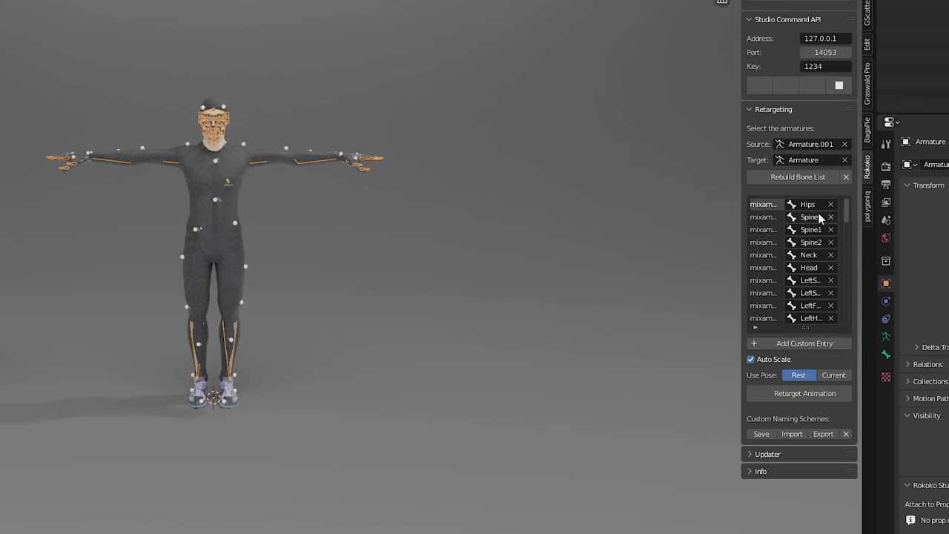
pyautogui.moveTo(738, 218); pyautogui.dragTo(623, 222)
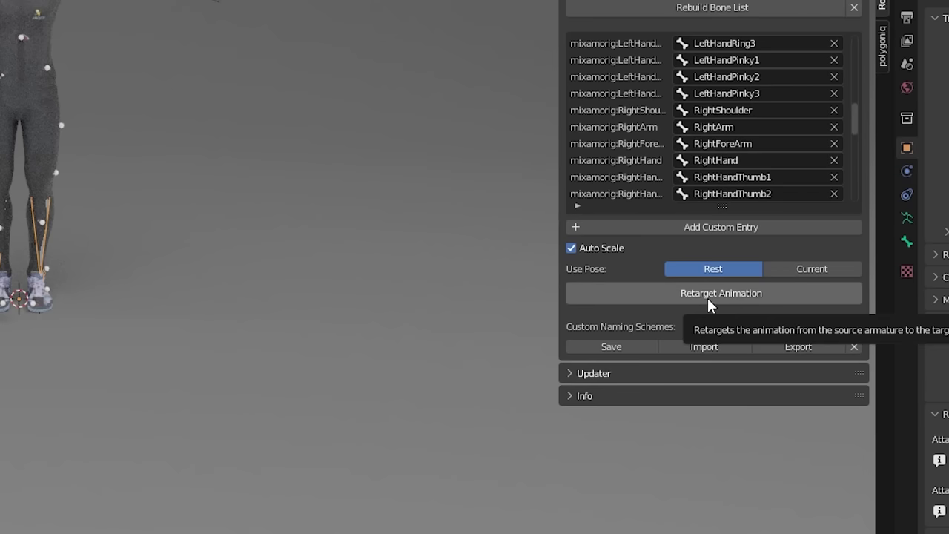
# Step: Retarget the Mixamo animation onto the suit armature, play and orbit it, then switch to Plask
pyautogui.click(735, 395)
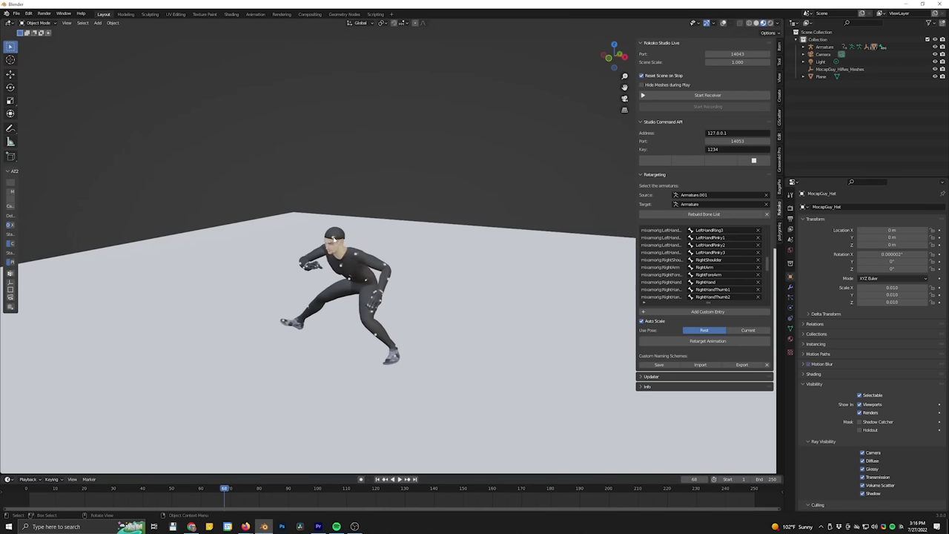
pyautogui.click(824, 47)
pyautogui.press('space')
pyautogui.moveTo(536, 333); pyautogui.dragTo(476, 337, button='middle')
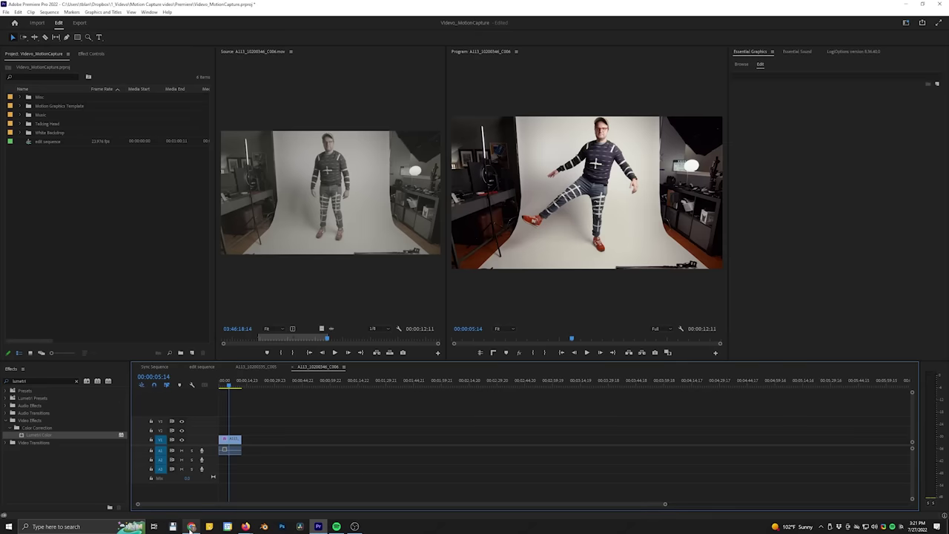
pyautogui.click(191, 526)
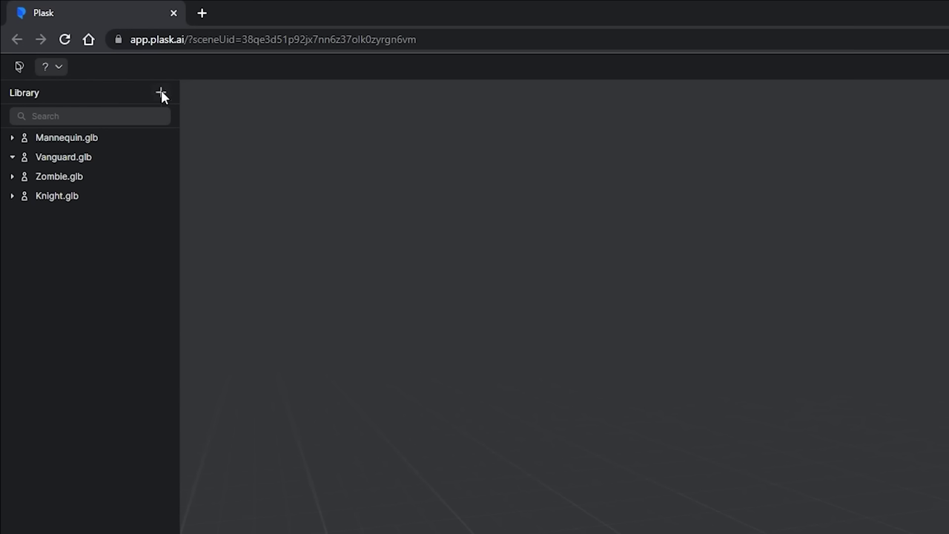
# Step: Import the video A113_10200335_C005.mp4 into the Plask library
pyautogui.click(161, 94)
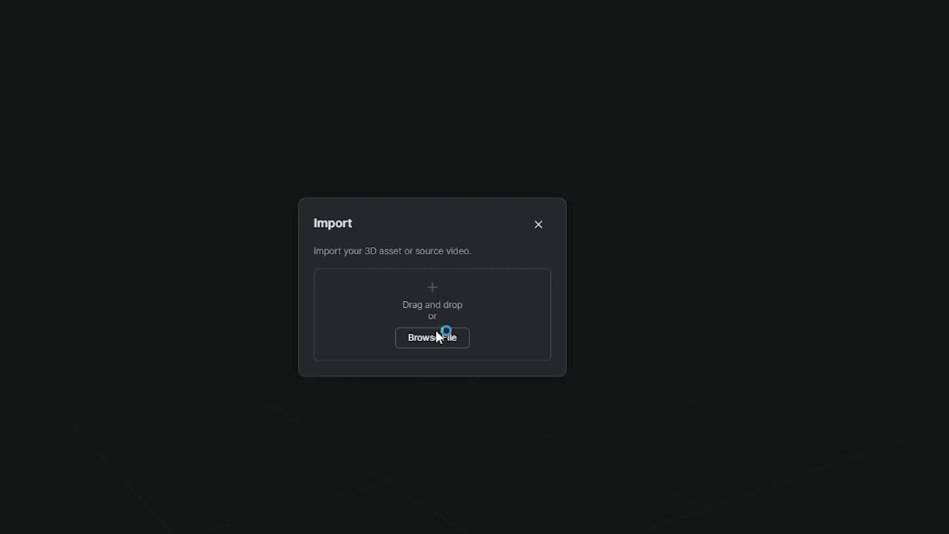
pyautogui.click(436, 337)
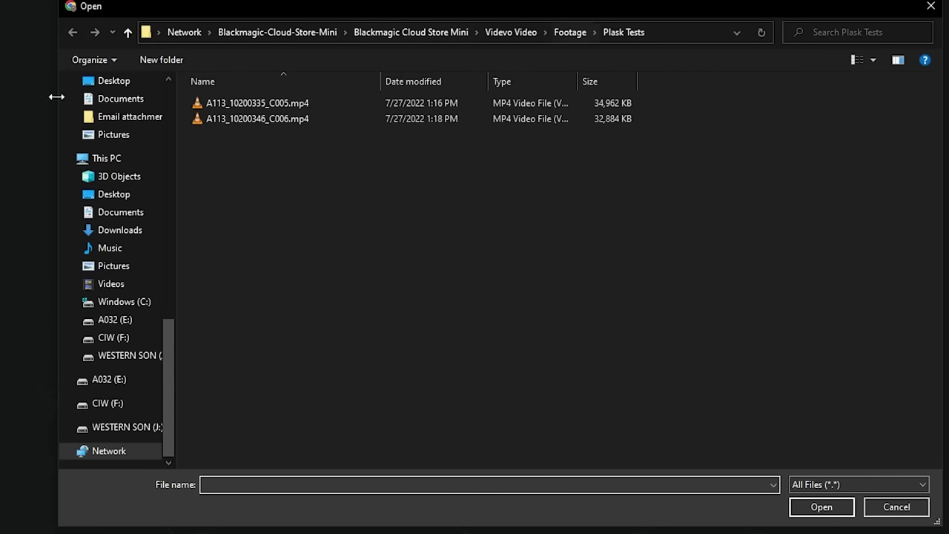
pyautogui.click(266, 109)
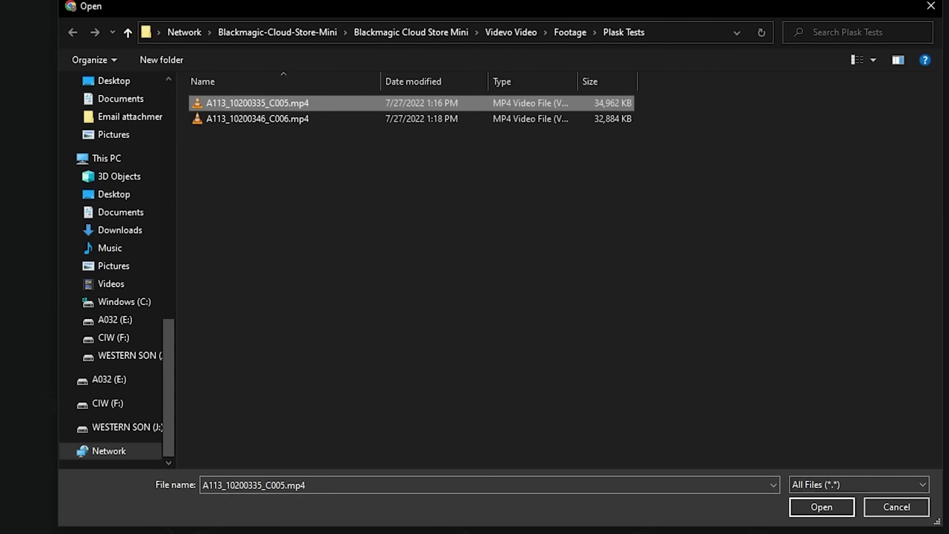
pyautogui.click(843, 506)
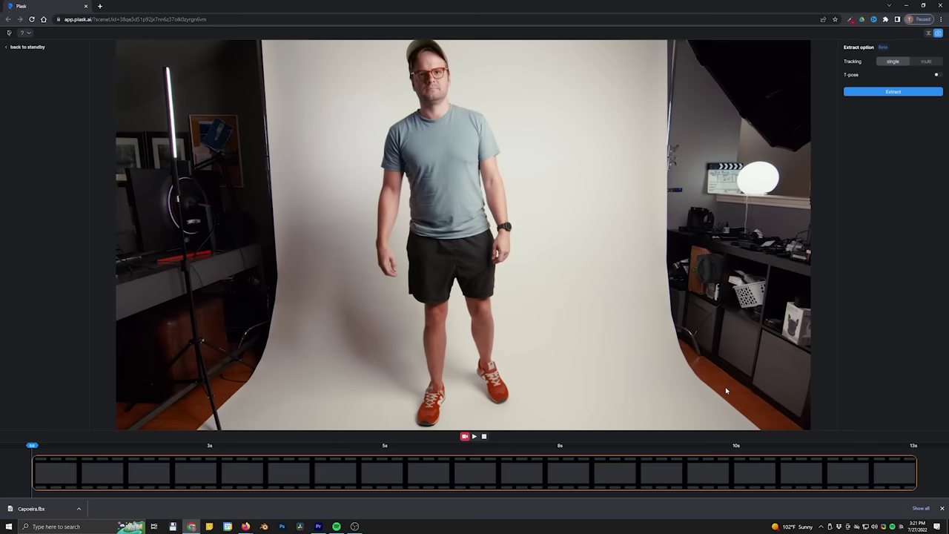
# Step: Scrub the clip to about 9 seconds and extract the person's motion
pyautogui.moveTo(31, 446); pyautogui.dragTo(442, 445)
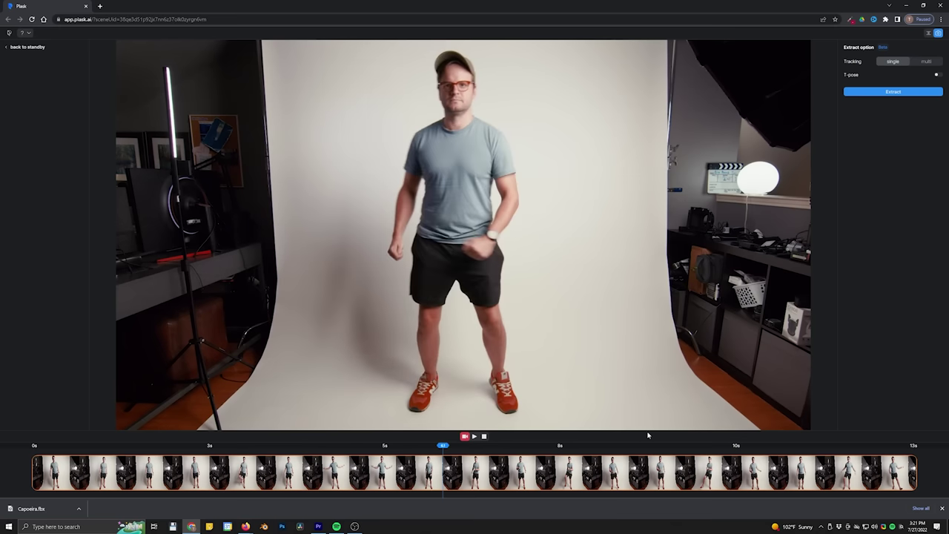
pyautogui.moveTo(850, 73)
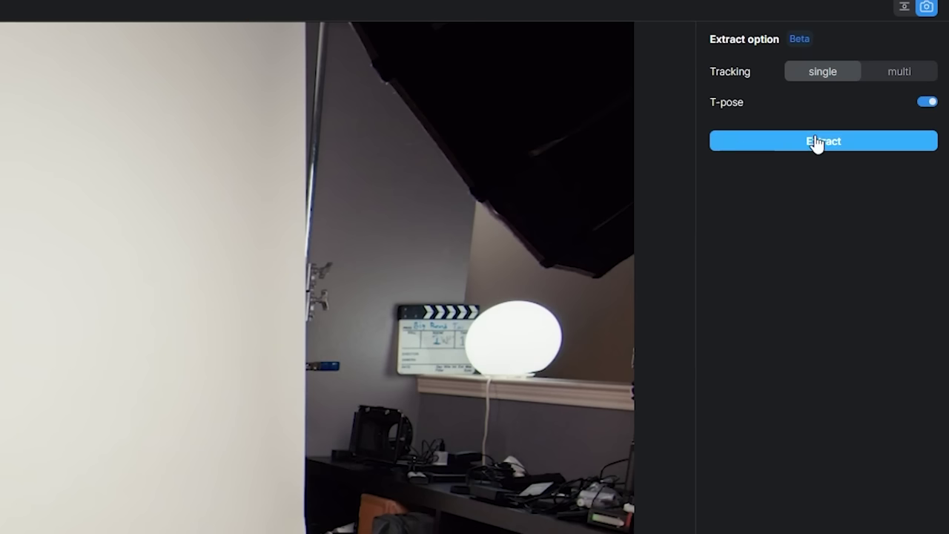
pyautogui.click(816, 143)
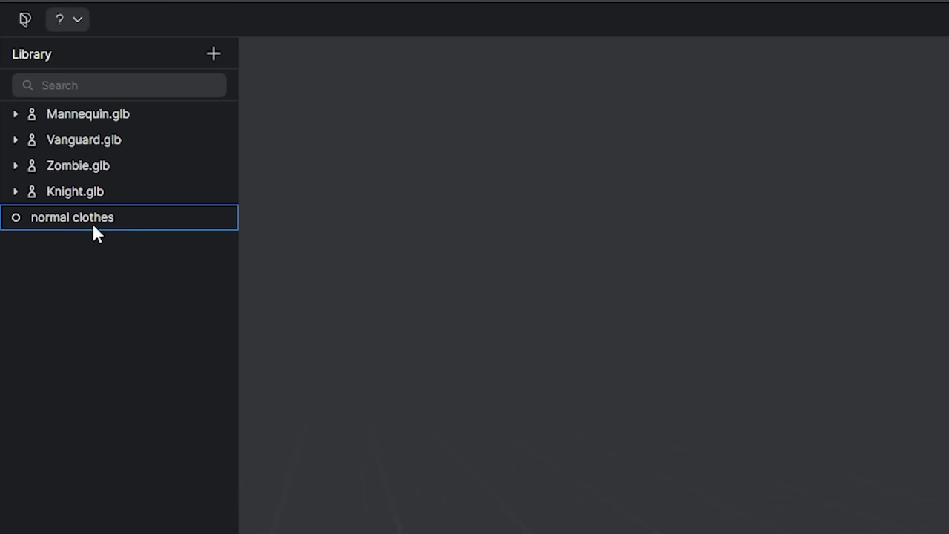
# Step: Apply the normal clothes motion to Mannequin.glb and play the resulting animation
pyautogui.moveTo(78, 221); pyautogui.dragTo(84, 176)
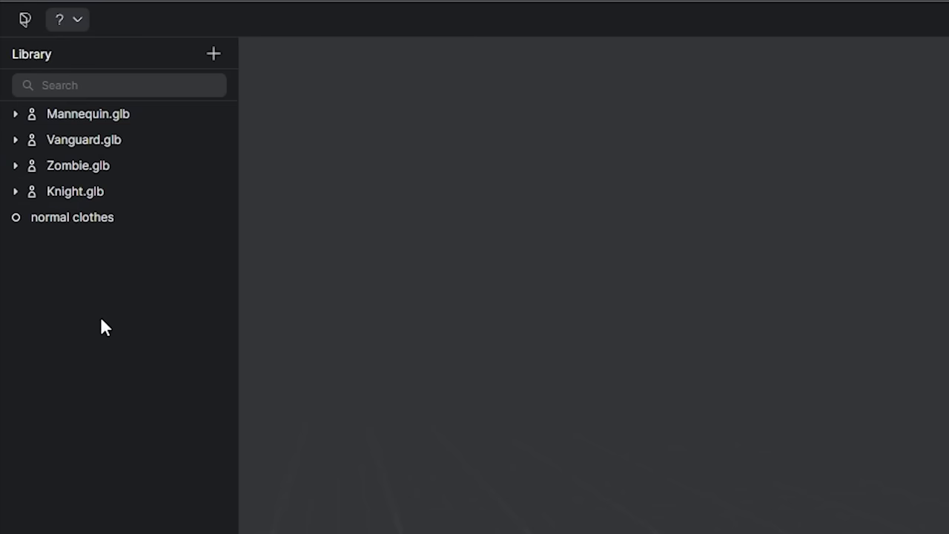
pyautogui.moveTo(76, 196); pyautogui.dragTo(80, 115)
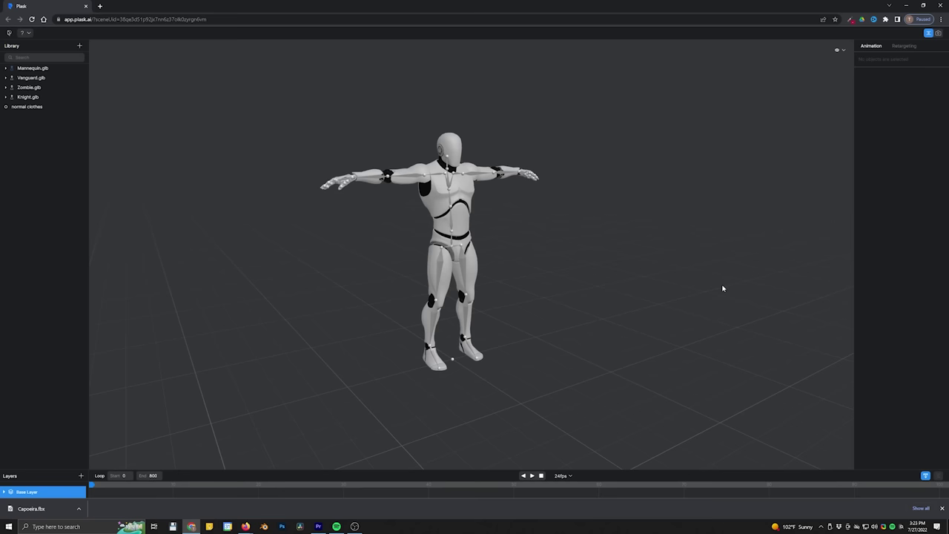
pyautogui.moveTo(547, 347); pyautogui.dragTo(564, 329)
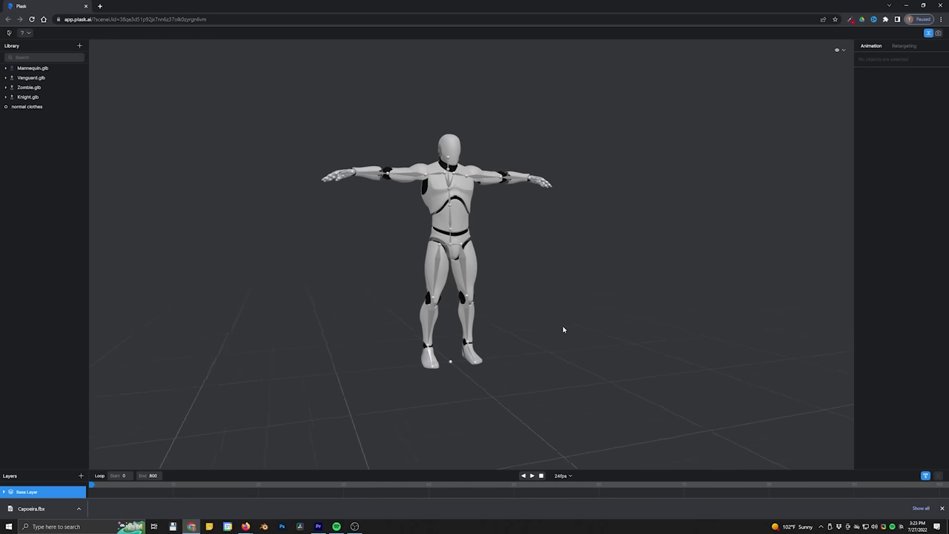
pyautogui.click(531, 477)
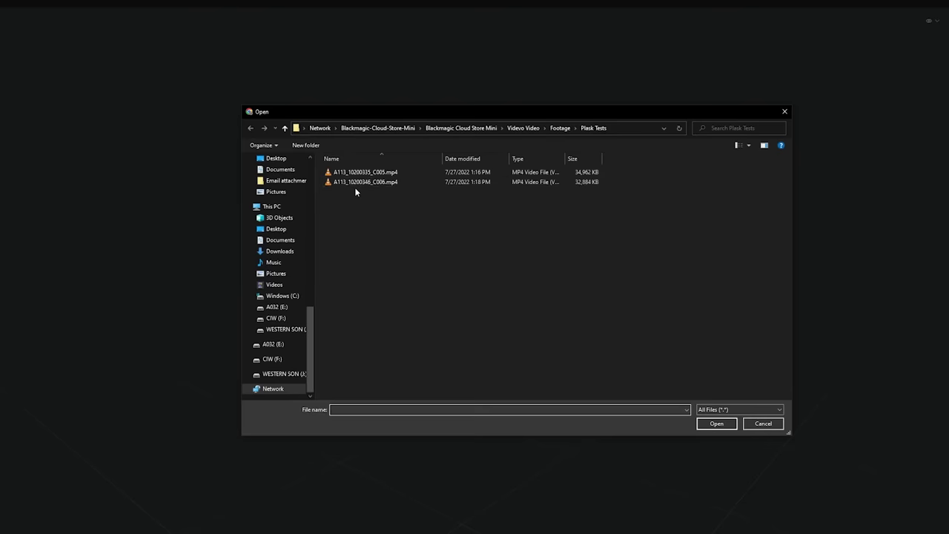
# Step: Load the taped-clothing video into Plask, play its preview, then pause it
pyautogui.click(715, 423)
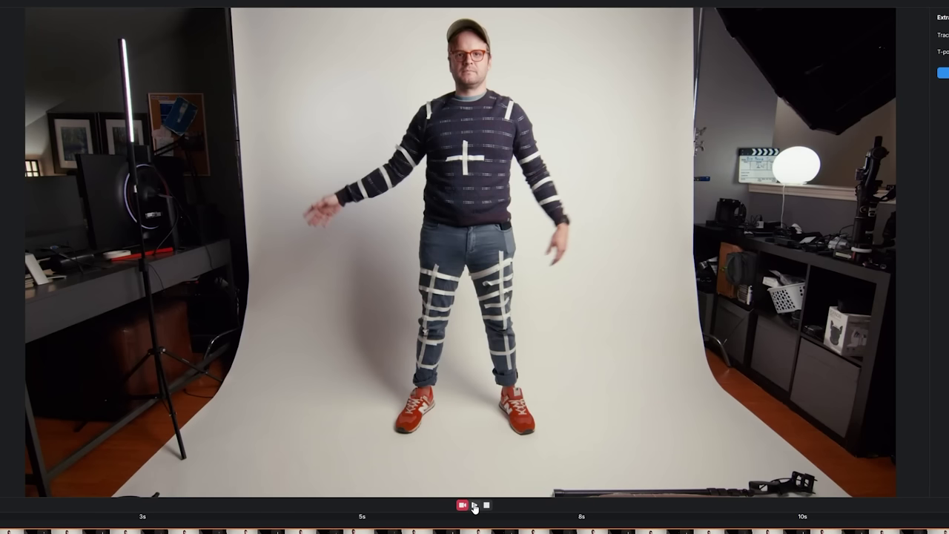
pyautogui.click(474, 506)
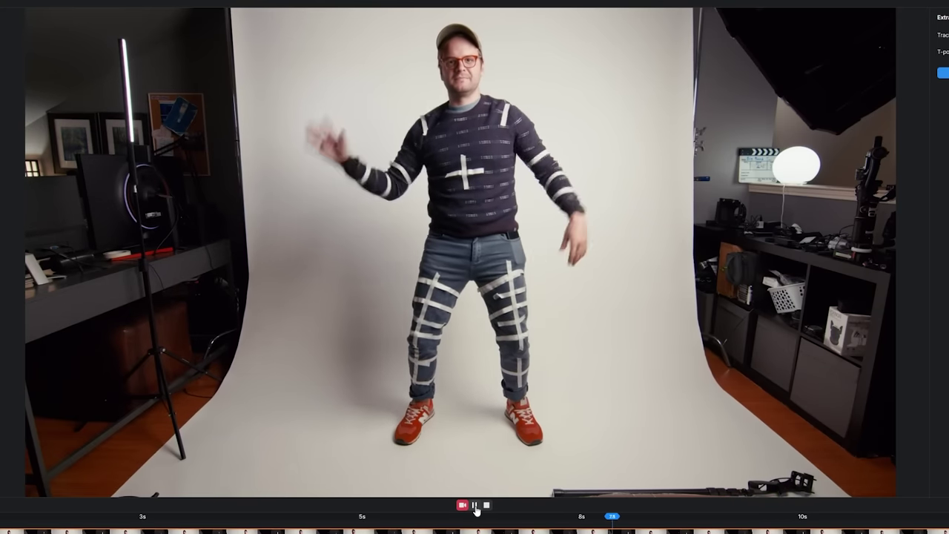
pyautogui.click(475, 506)
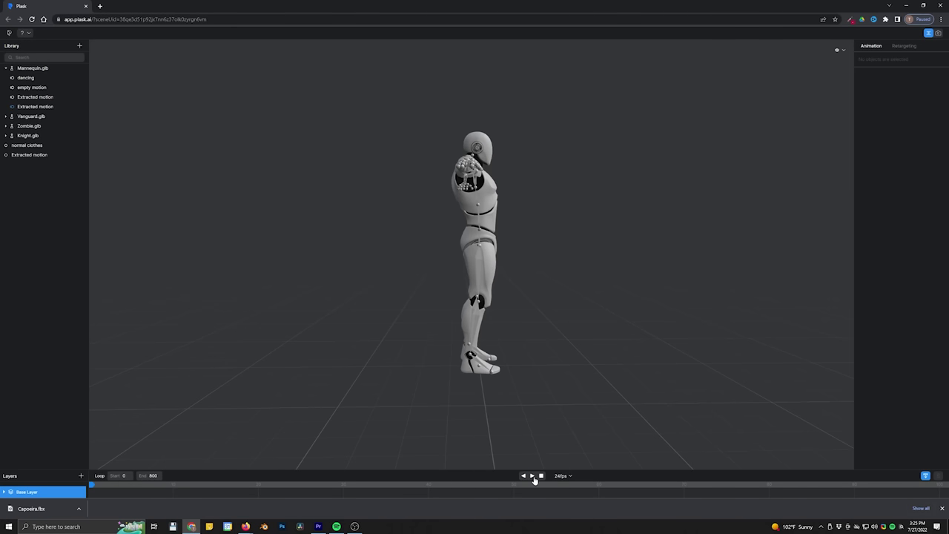
# Step: Orbit the view around the animated Mannequin to watch its extracted motion from several sides
pyautogui.moveTo(356, 249); pyautogui.dragTo(501, 257)
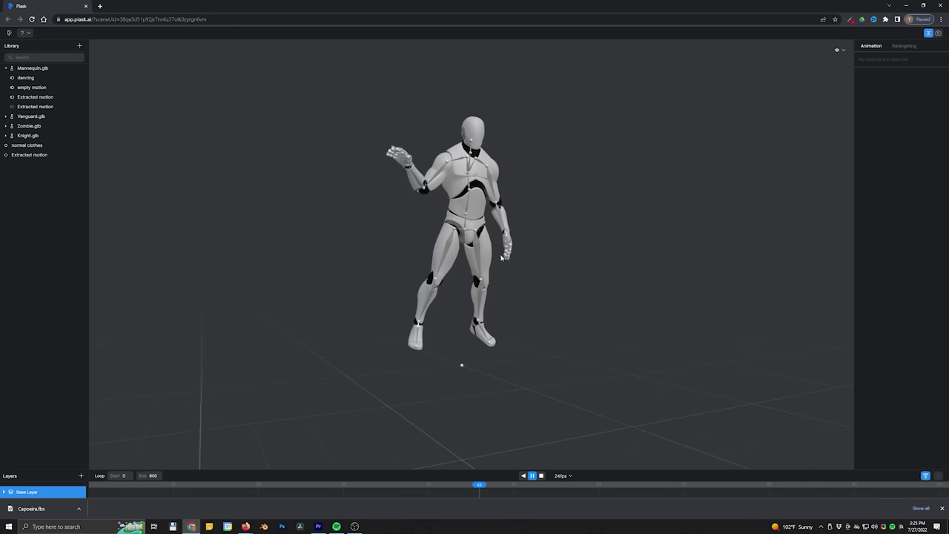
pyautogui.moveTo(419, 315); pyautogui.dragTo(472, 379)
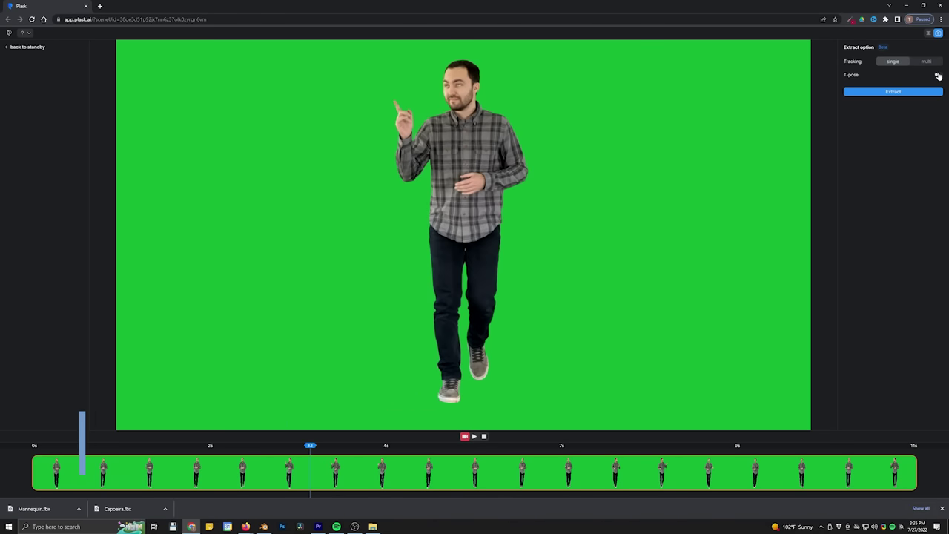
# Step: Run Extract on the green-screen clip of the man walking in a plaid shirt
pyautogui.click(894, 92)
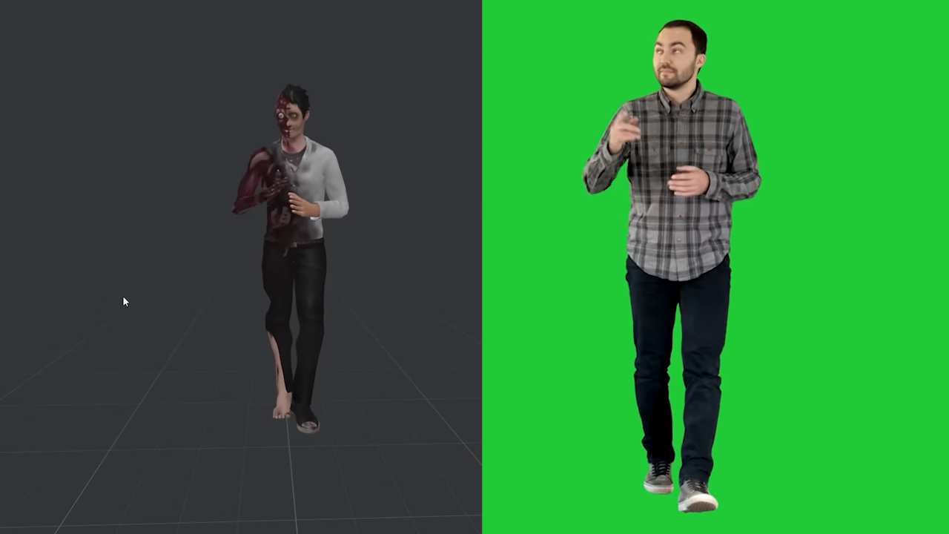
pyautogui.moveTo(166, 342); pyautogui.dragTo(578, 338)
pyautogui.moveTo(447, 284); pyautogui.dragTo(57, 331)
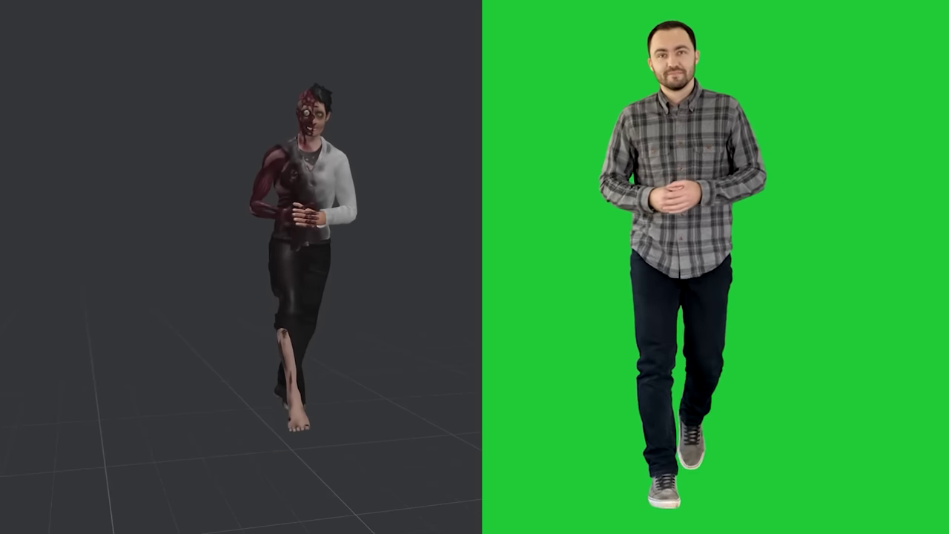